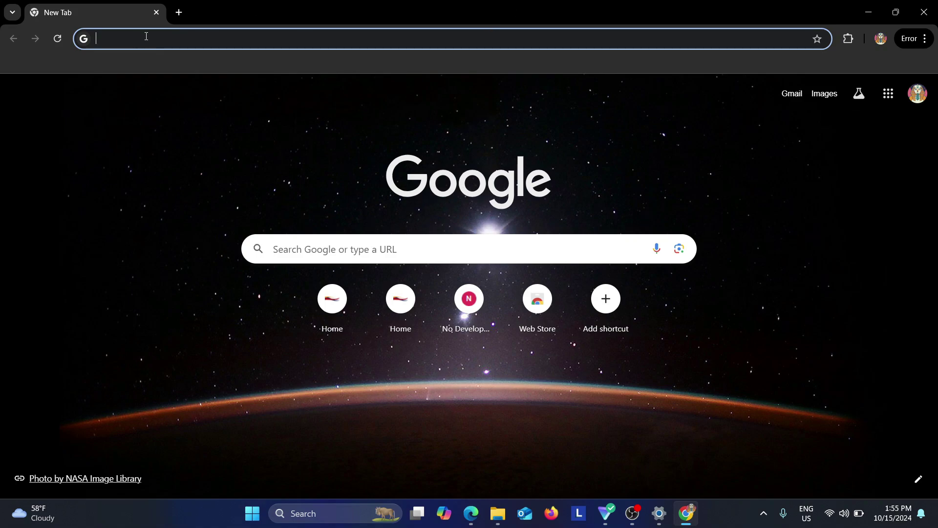
# Step: Search Google for 'qq sign up' from the omnibox
pyautogui.click(188, 44)
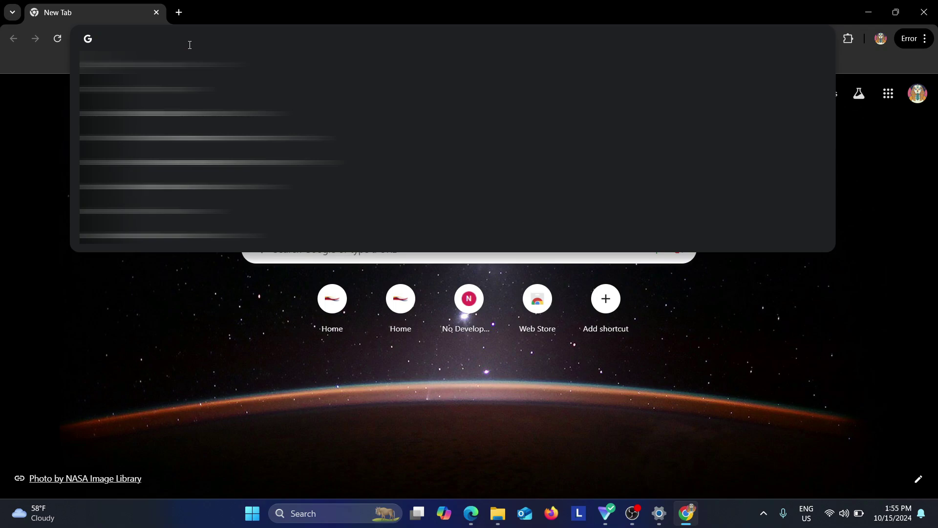
pyautogui.write('qq s')
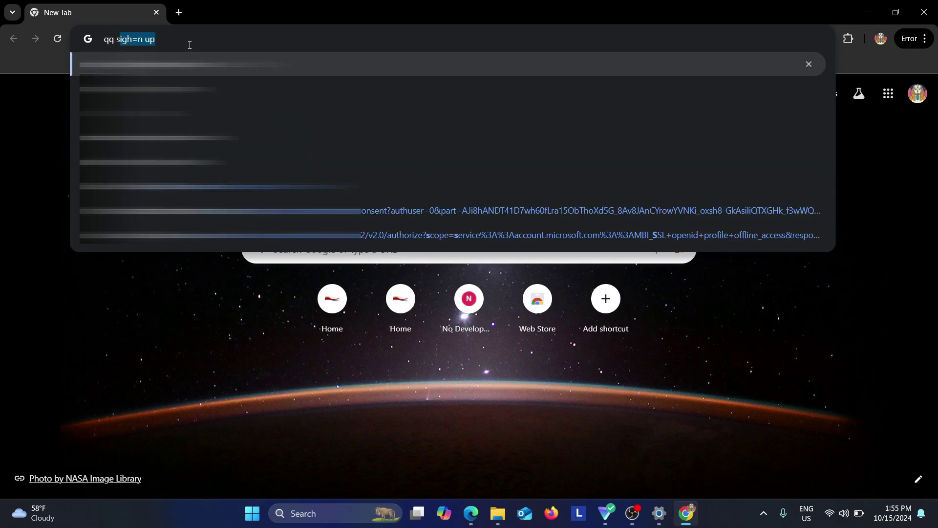
pyautogui.write('ign b')
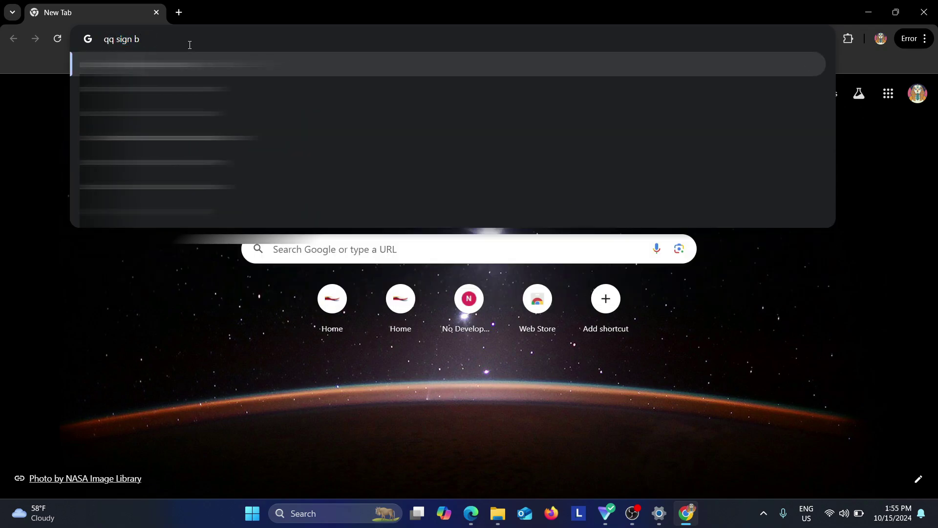
pyautogui.press('BackSpace')
pyautogui.write('up')
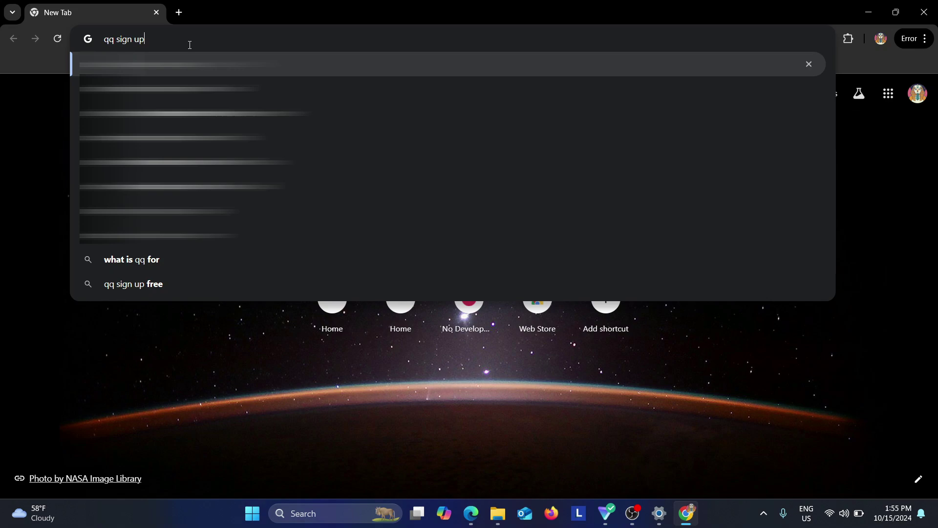
pyautogui.press('Return')
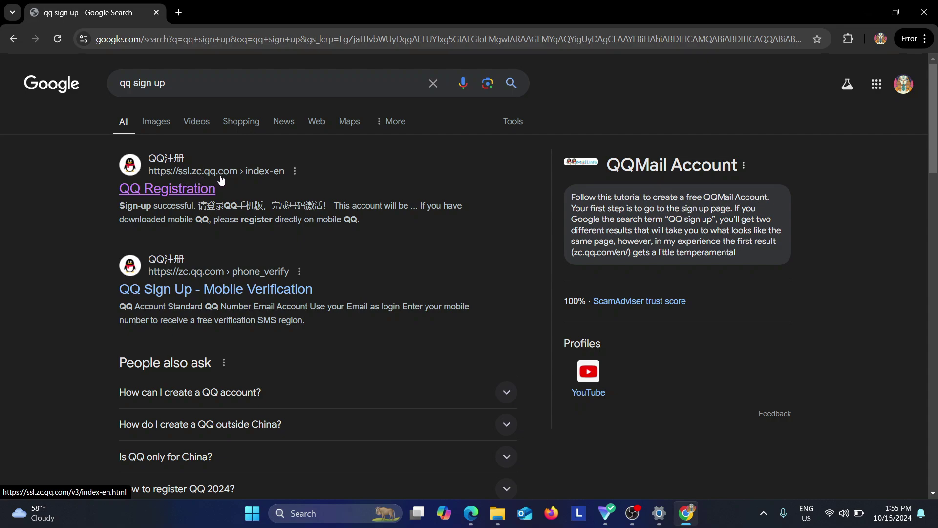
# Step: Open the QQ Registration result and select the empty Nickname and Password fields
pyautogui.click(169, 190)
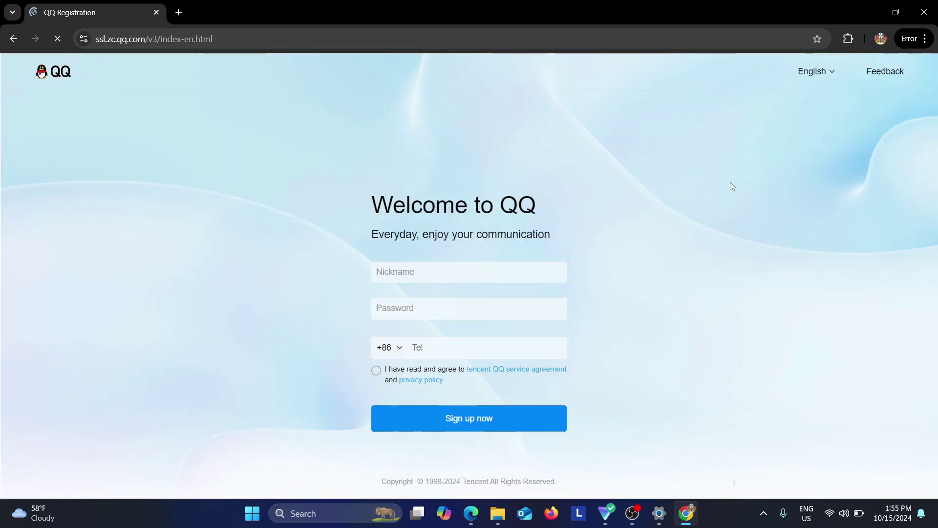
pyautogui.click(410, 279)
pyautogui.click(500, 309)
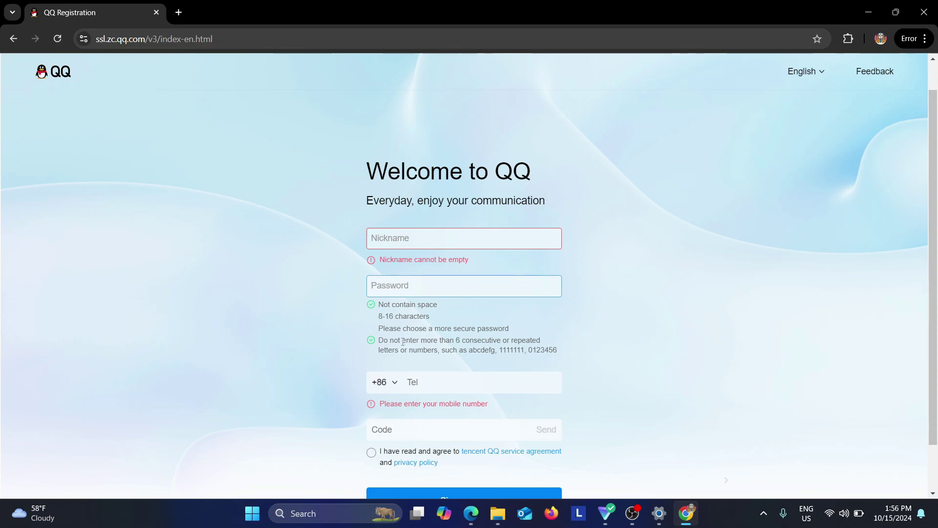
# Step: Change the phone country code from +86 to Taiwan China +886
pyautogui.click(396, 384)
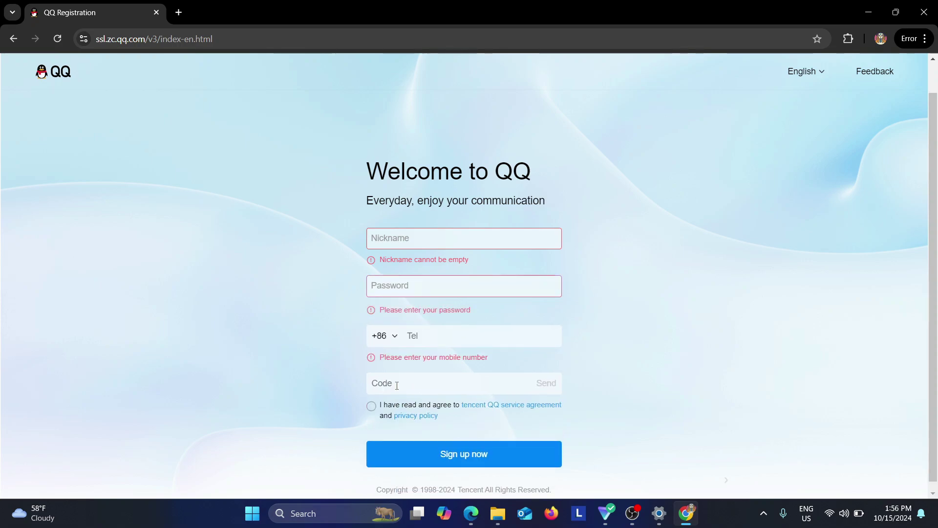
pyautogui.click(399, 338)
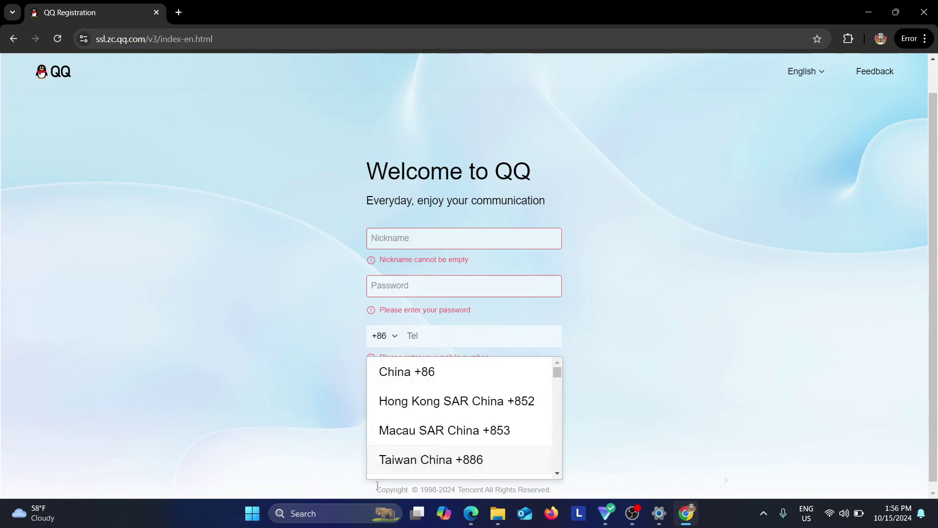
pyautogui.click(441, 462)
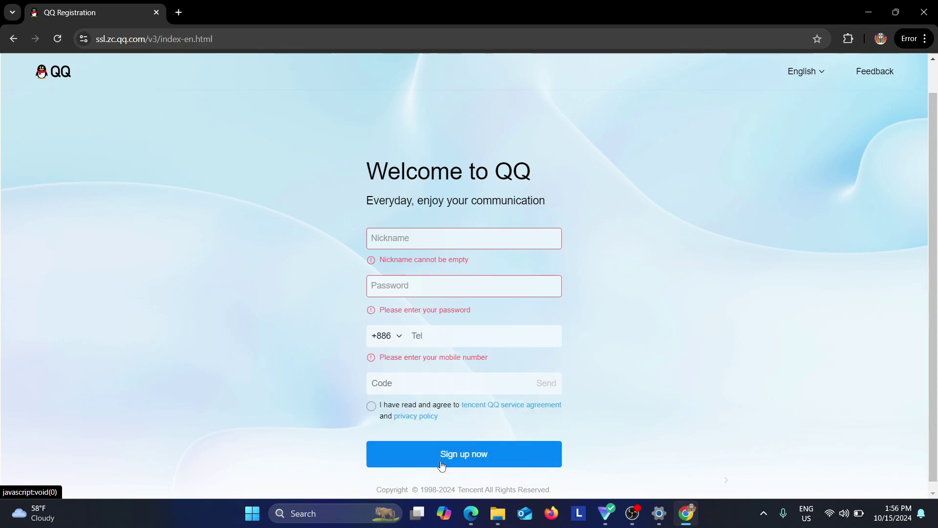